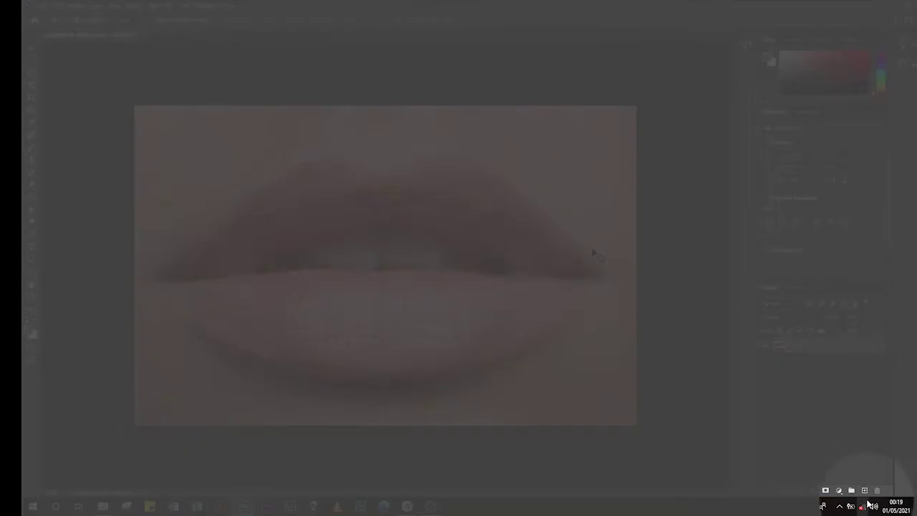
Add a new empty layer above the photo and rename it lips.
{"action": "left_click", "coordinate": [865, 491]}
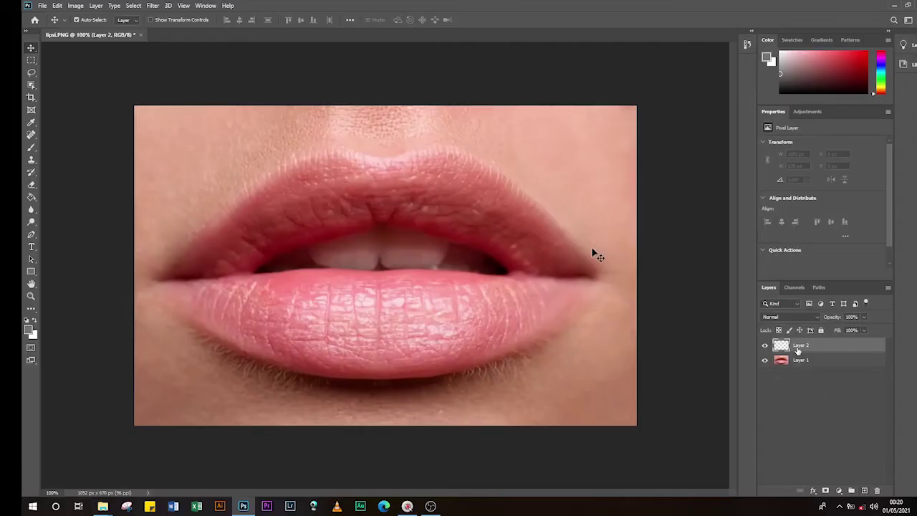
{"action": "double_click", "coordinate": [801, 346]}
{"action": "key", "text": "BackSpace"}
{"action": "type", "text": "lips"}
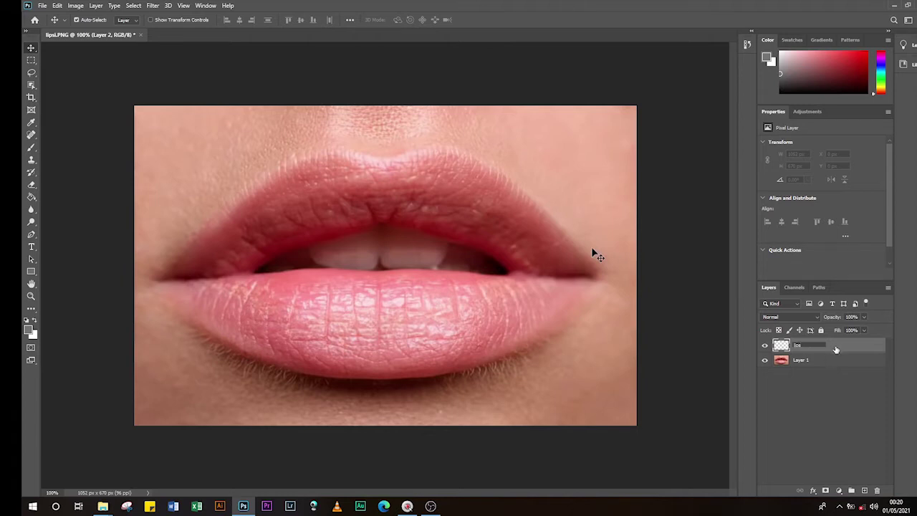
{"action": "key", "text": "Return"}
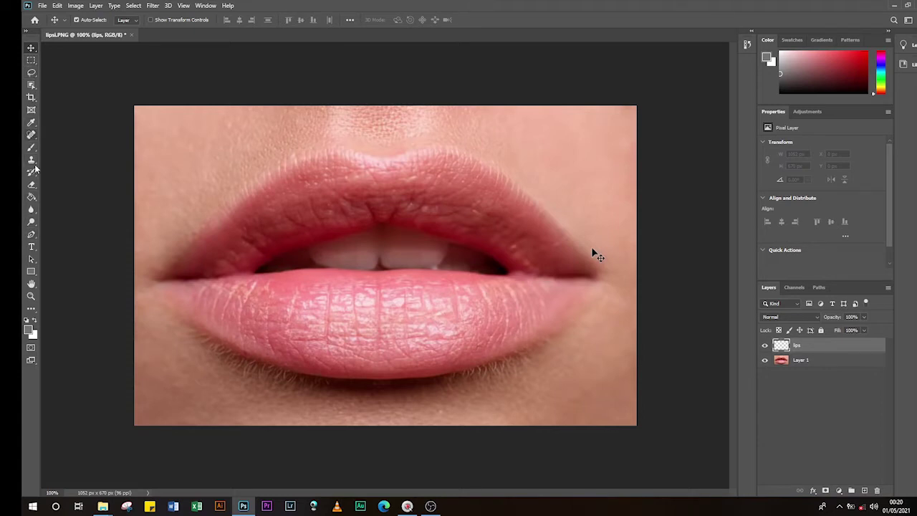
Trace the upper lip with Pen anchors, from the left corner across the lip peaks.
{"action": "left_click", "coordinate": [31, 233]}
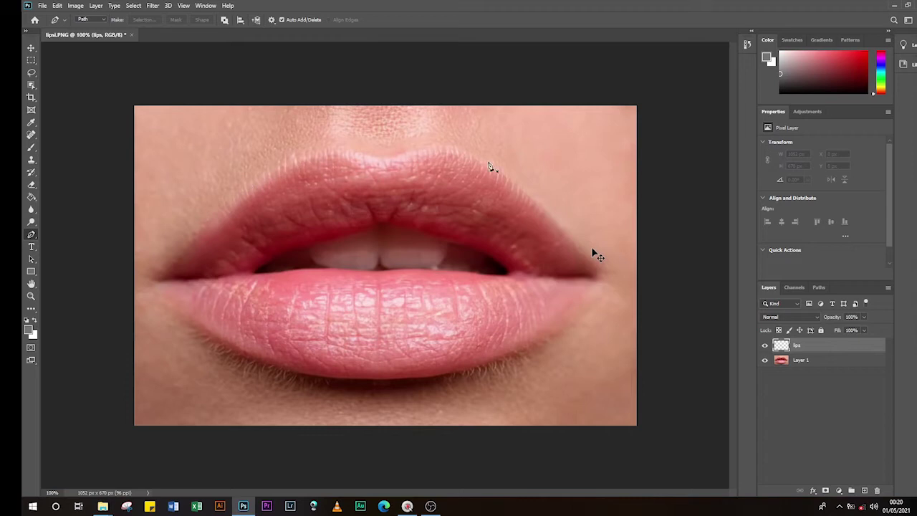
{"action": "key", "text": "v"}
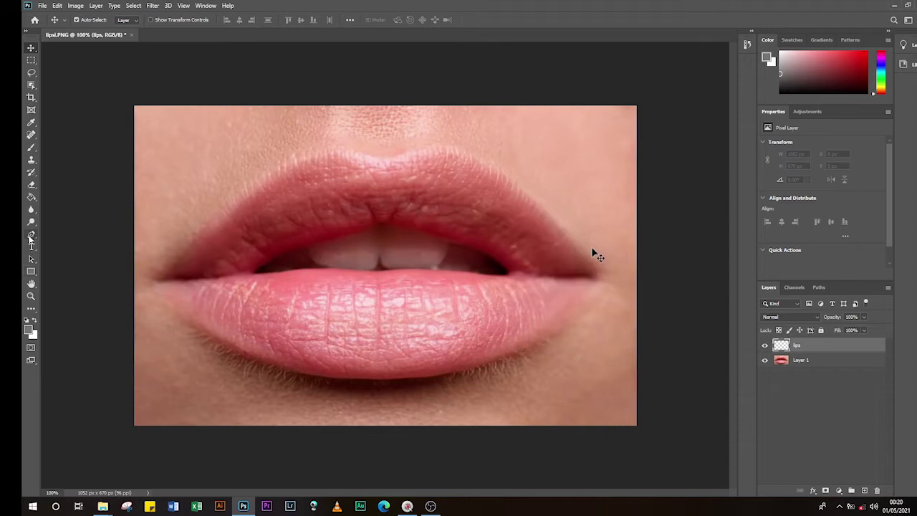
{"action": "left_click", "coordinate": [31, 237]}
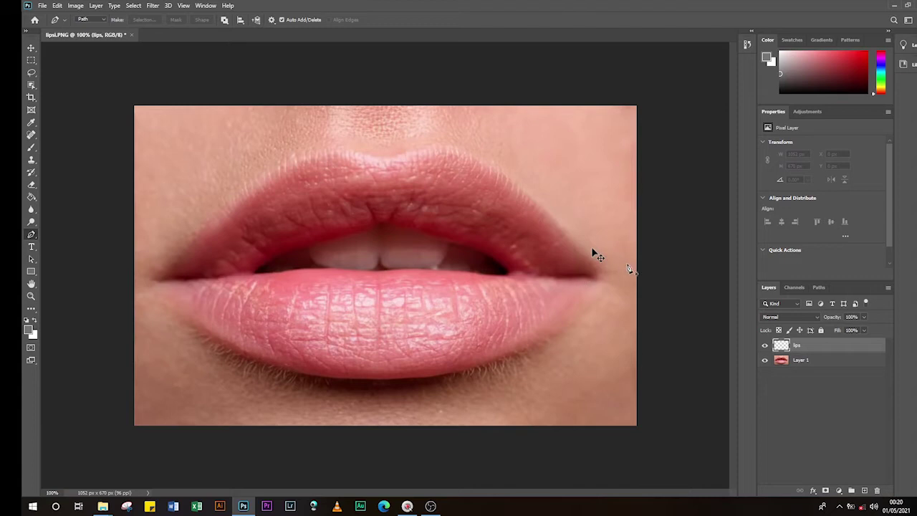
{"action": "left_click", "coordinate": [163, 278]}
{"action": "left_click_drag", "start_coordinate": [276, 169], "coordinate": [336, 144]}
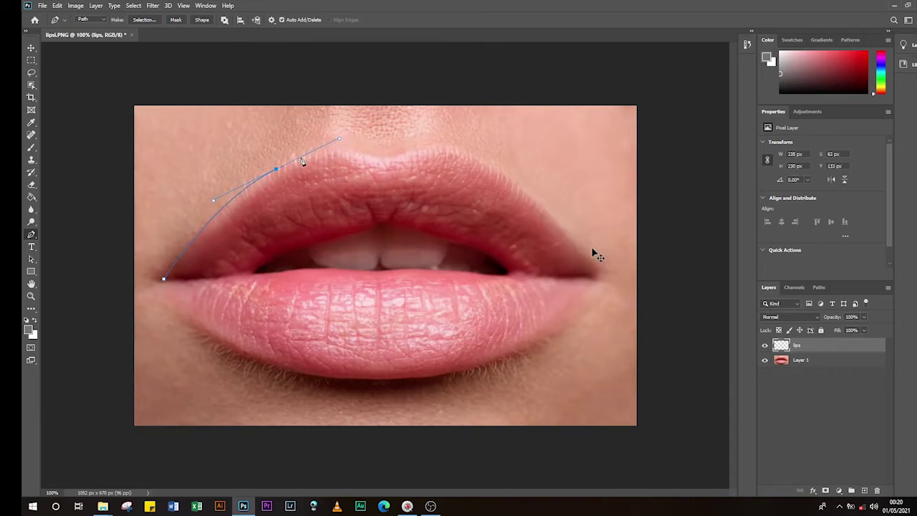
{"action": "left_click_drag", "start_coordinate": [351, 152], "coordinate": [391, 156]}
{"action": "left_click", "coordinate": [379, 158]}
{"action": "left_click", "coordinate": [410, 151]}
{"action": "left_click_drag", "start_coordinate": [452, 149], "coordinate": [455, 156]}
Continue the path around the right corner and lower lip, closing it at the left corner.
{"action": "left_click", "coordinate": [526, 192]}
{"action": "left_click", "coordinate": [599, 275]}
{"action": "left_click", "coordinate": [508, 353]}
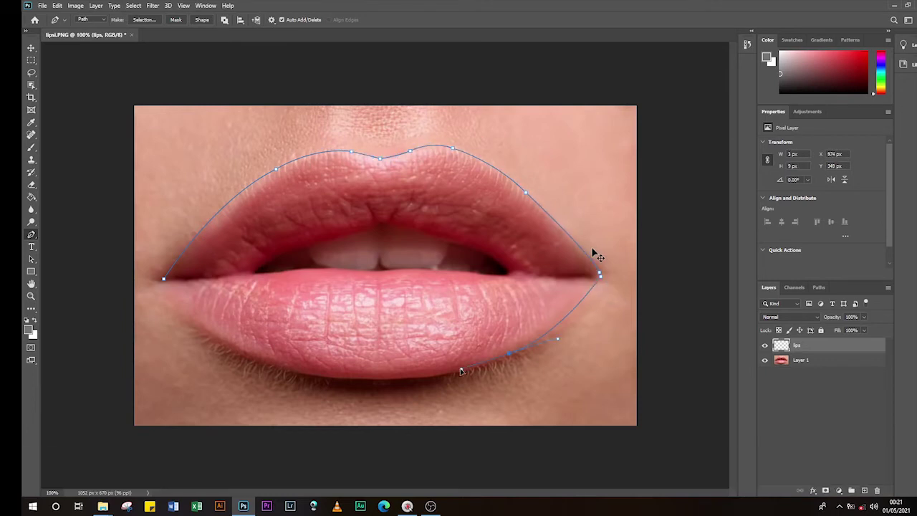
{"action": "left_click_drag", "start_coordinate": [392, 378], "coordinate": [394, 385]}
{"action": "left_click", "coordinate": [274, 366]}
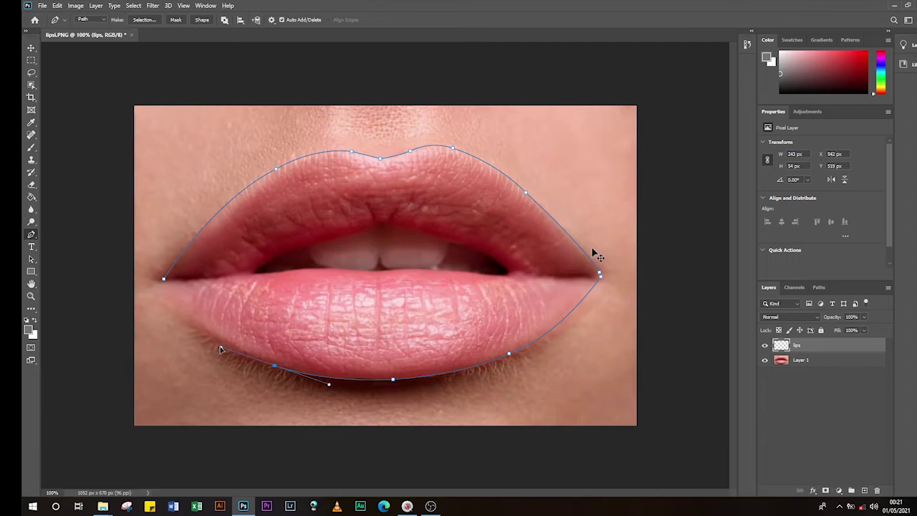
{"action": "left_click", "coordinate": [165, 279]}
Convert the lip outline path into a selection with Feather Radius 0.
{"action": "right_click", "coordinate": [379, 259]}
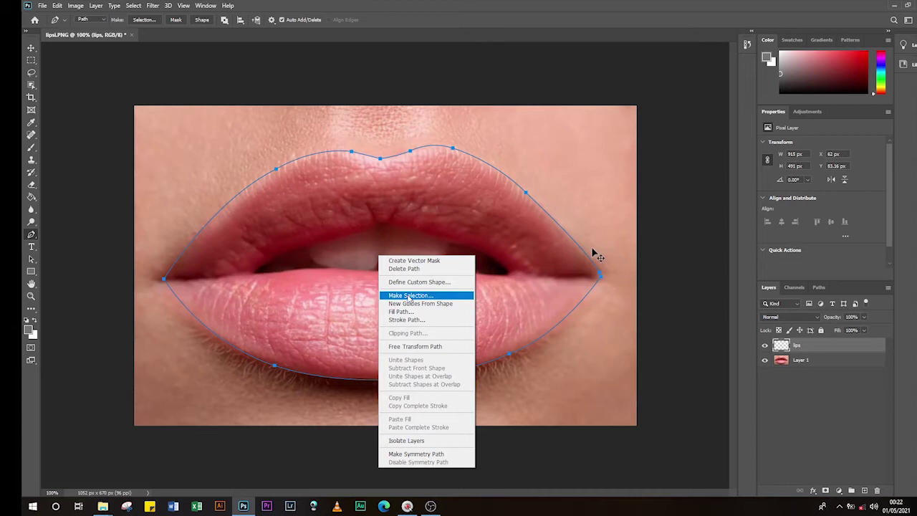
{"action": "left_click", "coordinate": [409, 296]}
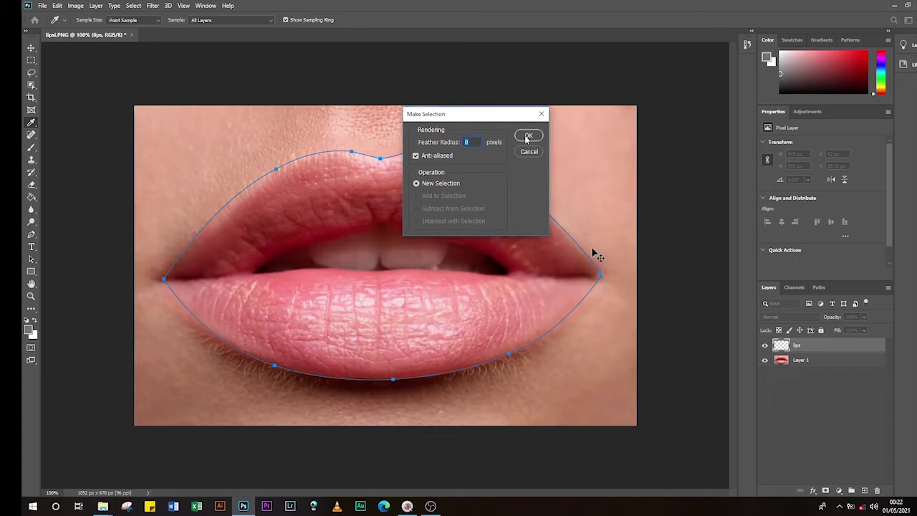
{"action": "left_click", "coordinate": [526, 136]}
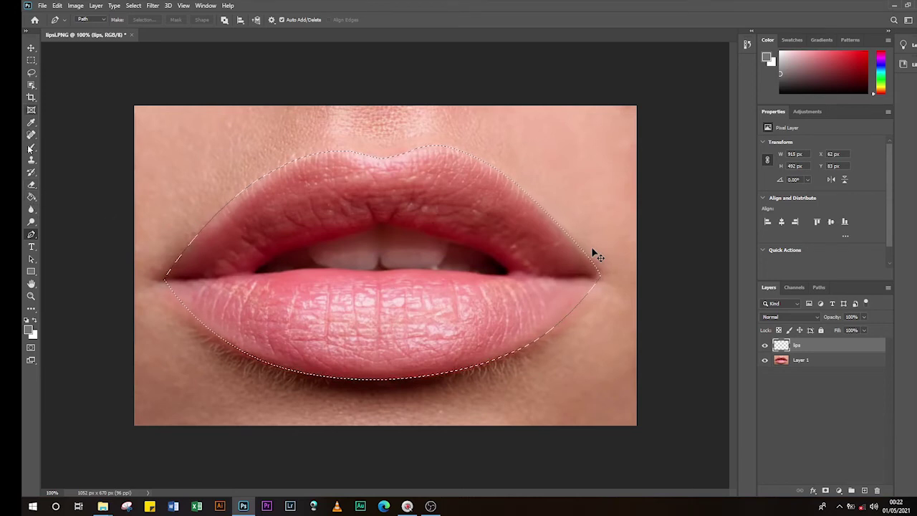
Choose the Paint Bucket tool with a neutral mid-grey foreground colour.
{"action": "left_click", "coordinate": [33, 199]}
{"action": "right_click", "coordinate": [32, 199]}
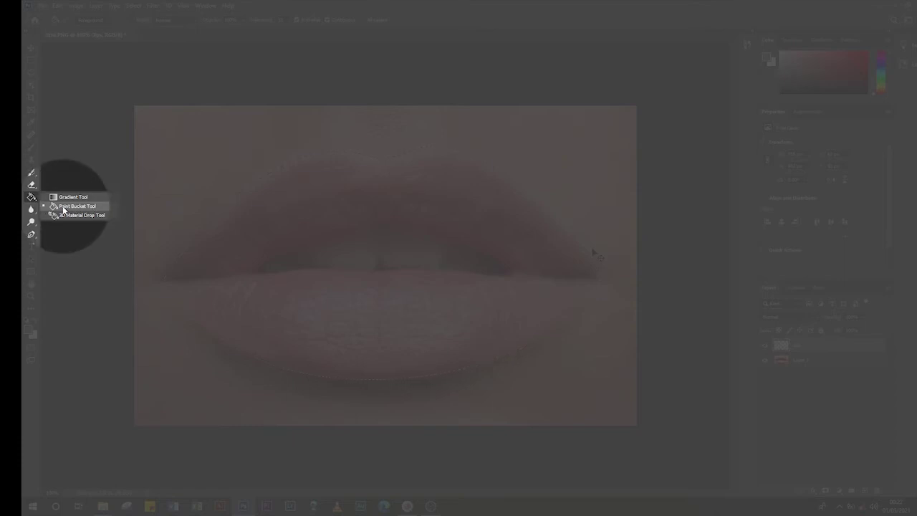
{"action": "left_click", "coordinate": [70, 207]}
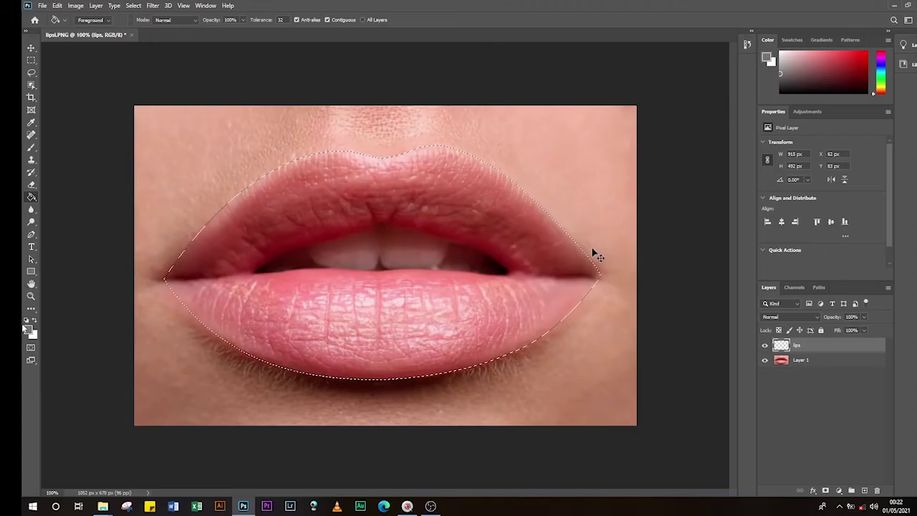
{"action": "left_click", "coordinate": [29, 330]}
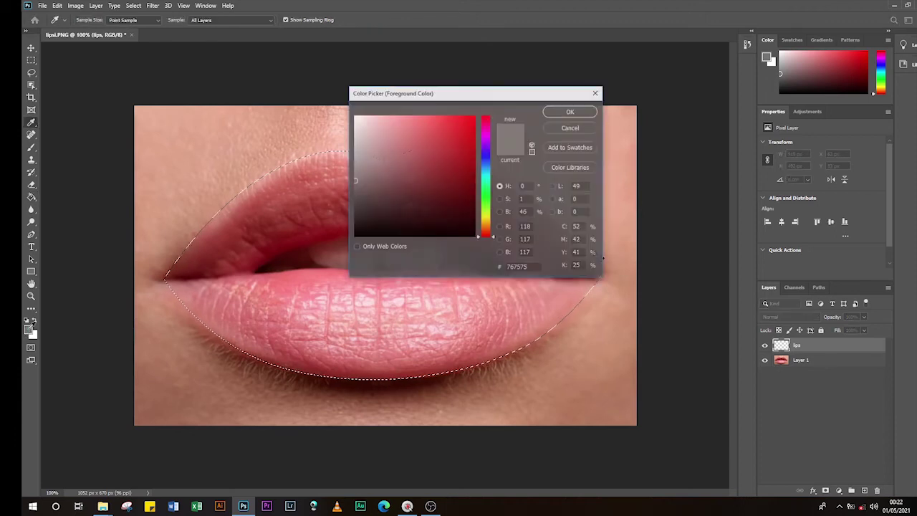
{"action": "left_click_drag", "start_coordinate": [354, 180], "coordinate": [354, 187]}
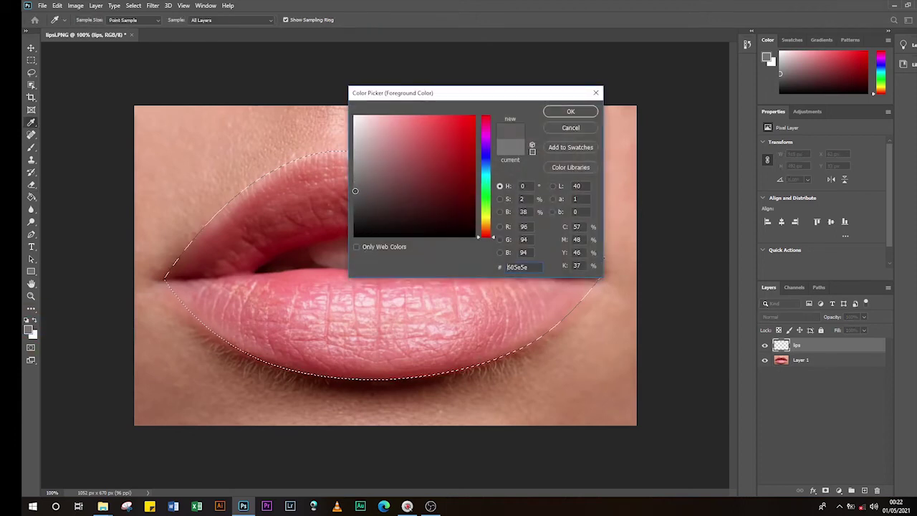
{"action": "left_click", "coordinate": [565, 112]}
{"action": "key", "text": "g"}
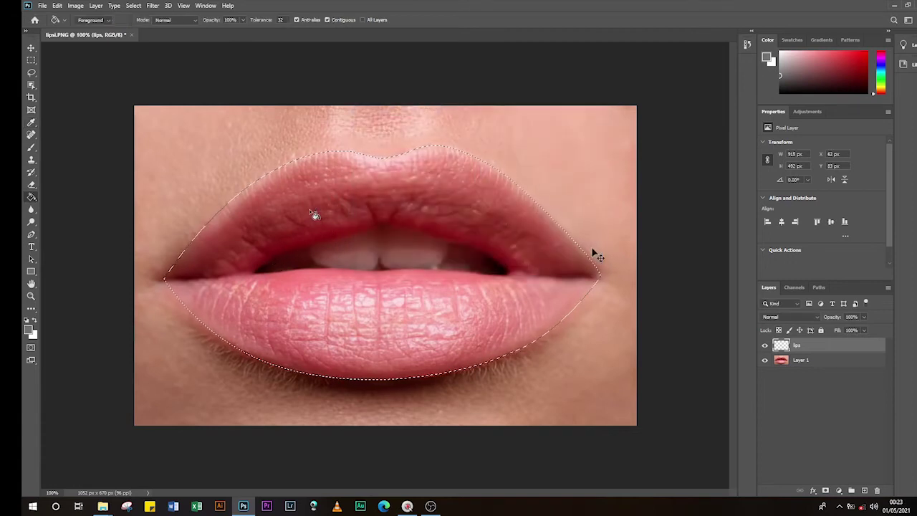
Fill the lip selection with grey on the lips layer, then deselect.
{"action": "left_click", "coordinate": [313, 213]}
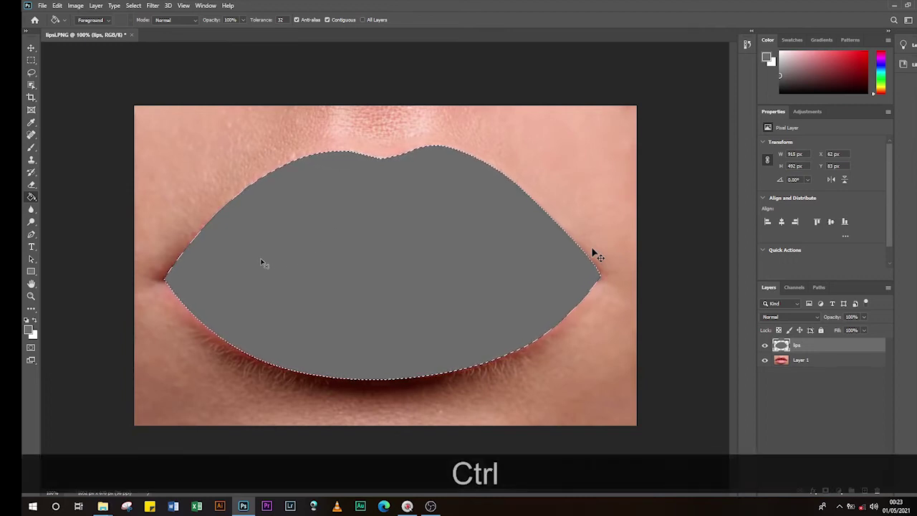
{"action": "key", "text": "ctrl+d"}
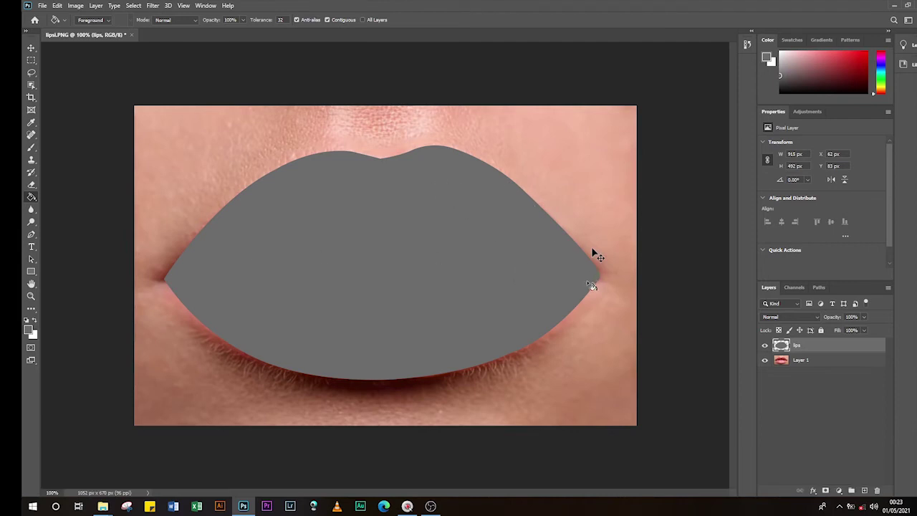
{"action": "left_click", "coordinate": [30, 48]}
{"action": "left_click", "coordinate": [389, 231]}
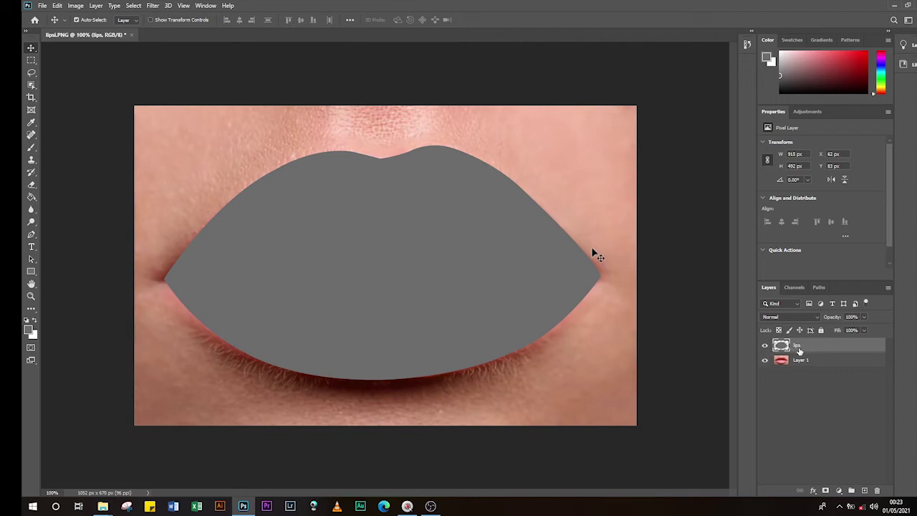
Hide the grey lips layer and trace the upper lip's inner edge to the right mouth corner.
{"action": "left_click", "coordinate": [764, 347]}
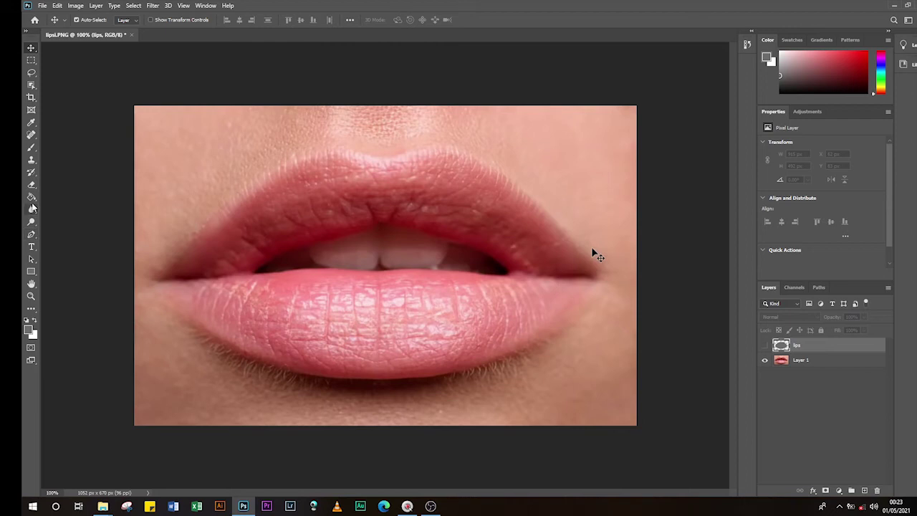
{"action": "left_click", "coordinate": [31, 236]}
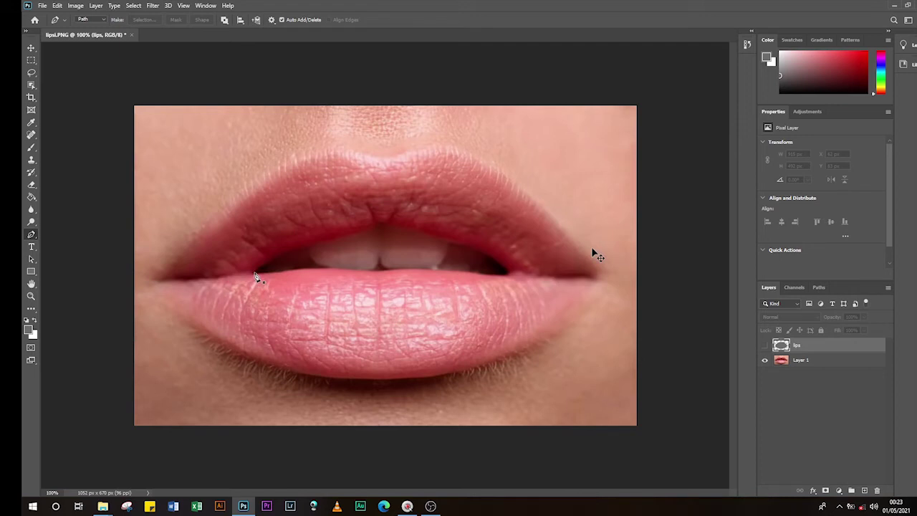
{"action": "left_click", "coordinate": [254, 271]}
{"action": "left_click_drag", "start_coordinate": [295, 249], "coordinate": [328, 243]}
{"action": "left_click", "coordinate": [355, 235]}
{"action": "left_click", "coordinate": [383, 224]}
{"action": "mouse_move", "coordinate": [385, 225]}
{"action": "left_mouse_down"}
{"action": "mouse_move", "coordinate": [474, 250]}
{"action": "mouse_move", "coordinate": [514, 277]}
{"action": "left_mouse_up"}
{"action": "left_click_drag", "start_coordinate": [450, 274], "coordinate": [478, 278]}
Trace back along the bottom of the mouth gap and close the path at its start.
{"action": "left_click", "coordinate": [433, 270]}
{"action": "left_click", "coordinate": [383, 270]}
{"action": "left_click", "coordinate": [338, 269]}
{"action": "left_click", "coordinate": [310, 266]}
{"action": "left_click", "coordinate": [284, 271]}
{"action": "left_click", "coordinate": [254, 271]}
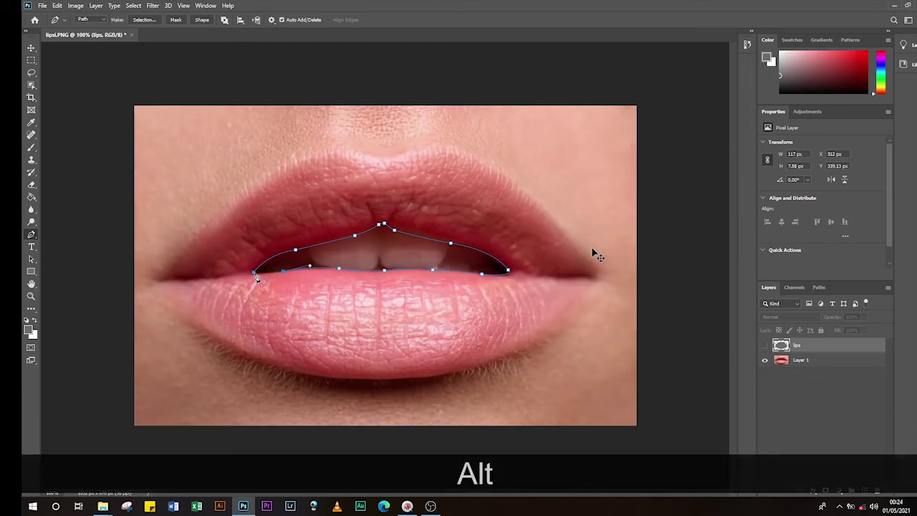
{"action": "left_click", "coordinate": [254, 272]}
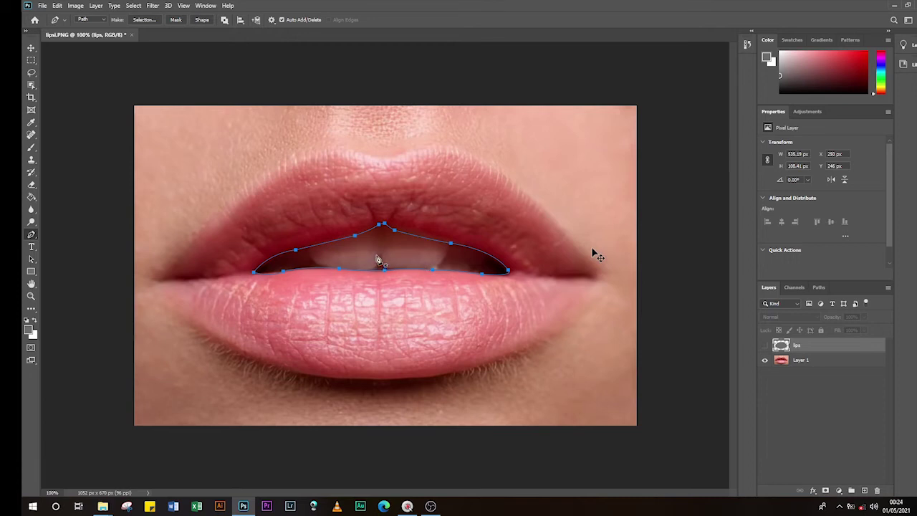
Turn the mouth-gap path into a selection with a 0-pixel feather.
{"action": "right_click", "coordinate": [382, 257]}
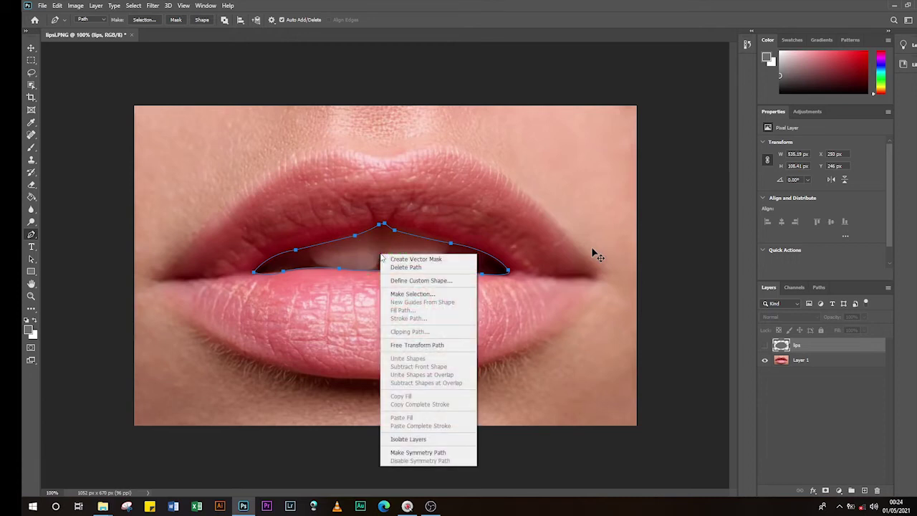
{"action": "left_click", "coordinate": [413, 294]}
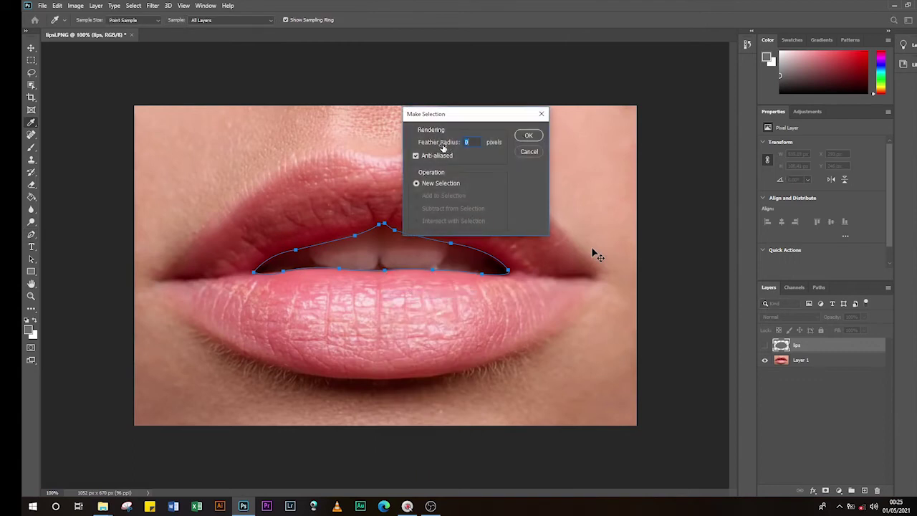
{"action": "left_click", "coordinate": [527, 136]}
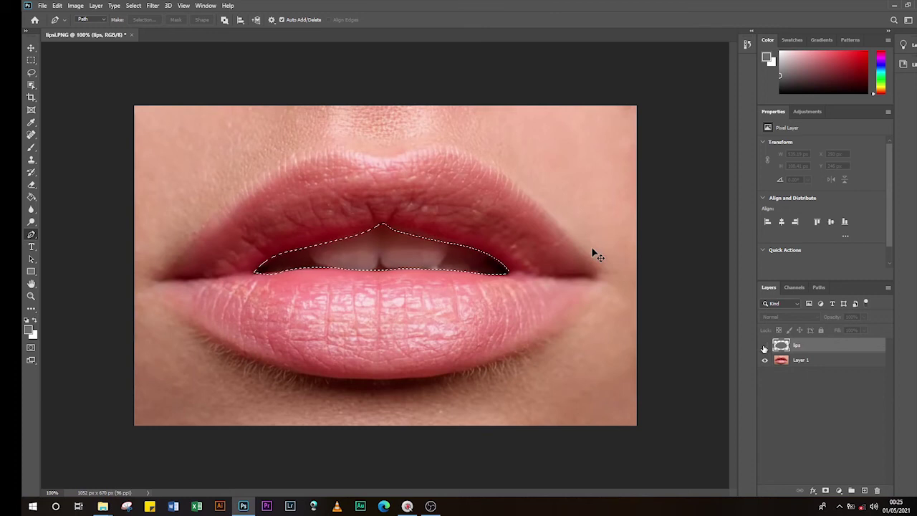
Show the grey lips layer again and cut the selected mouth opening out of it.
{"action": "left_click", "coordinate": [763, 348]}
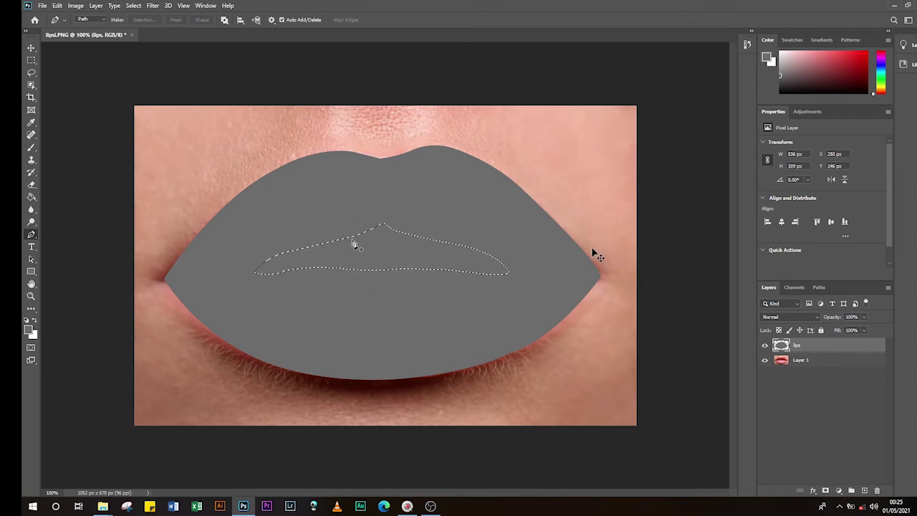
{"action": "left_click", "coordinate": [57, 5]}
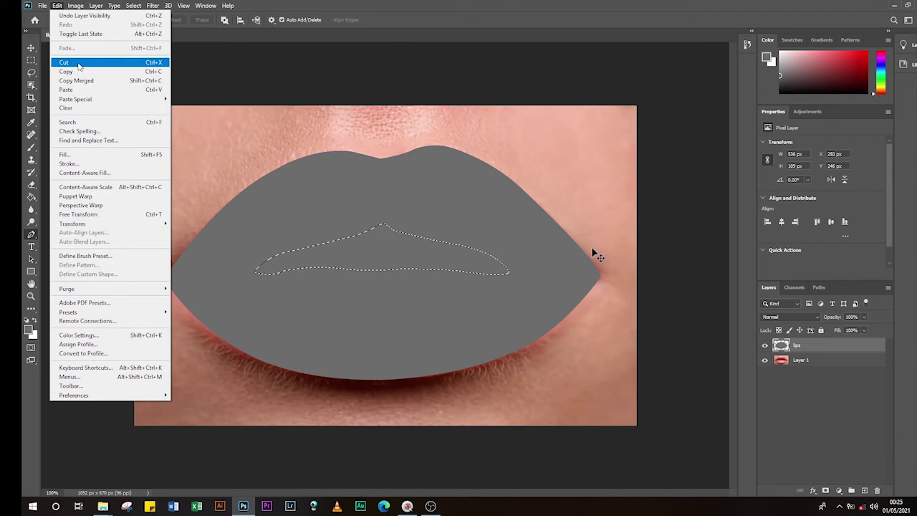
{"action": "left_click", "coordinate": [78, 66]}
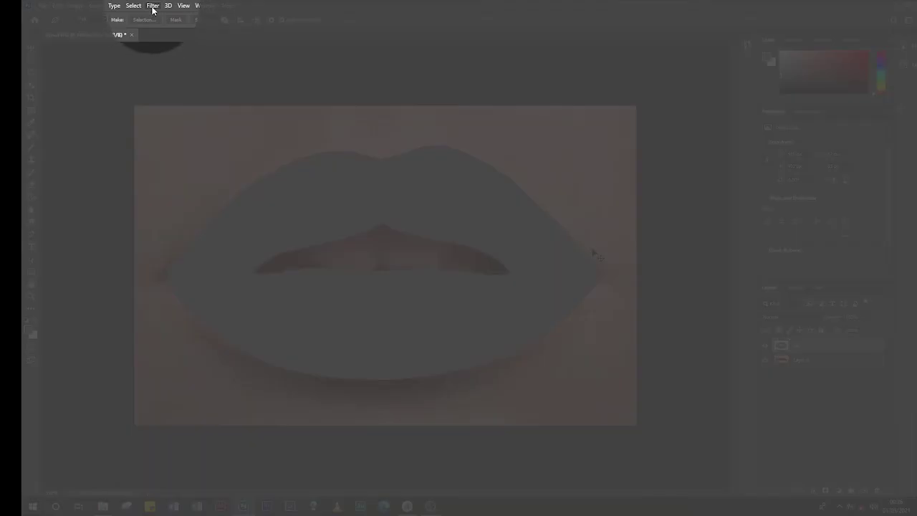
Apply a 4.7-pixel Gaussian Blur to the grey lips shape.
{"action": "left_click", "coordinate": [152, 8]}
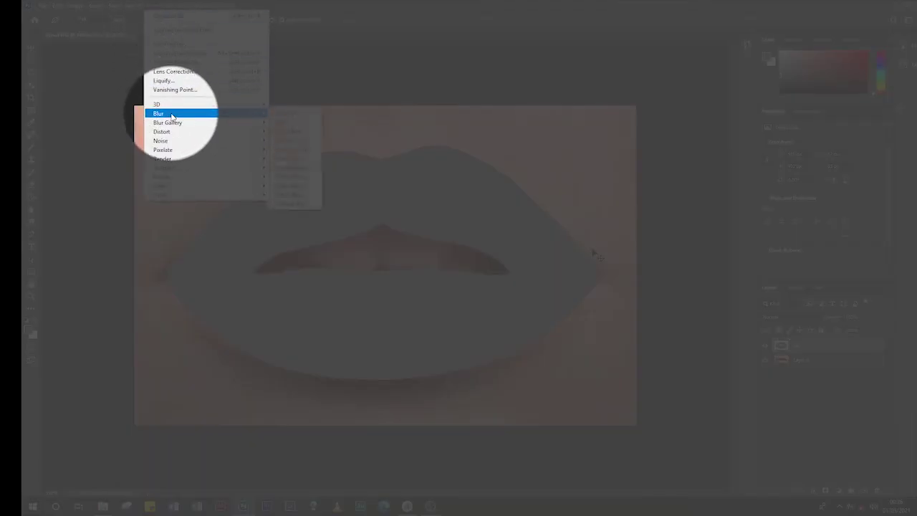
{"action": "mouse_move", "coordinate": [172, 113]}
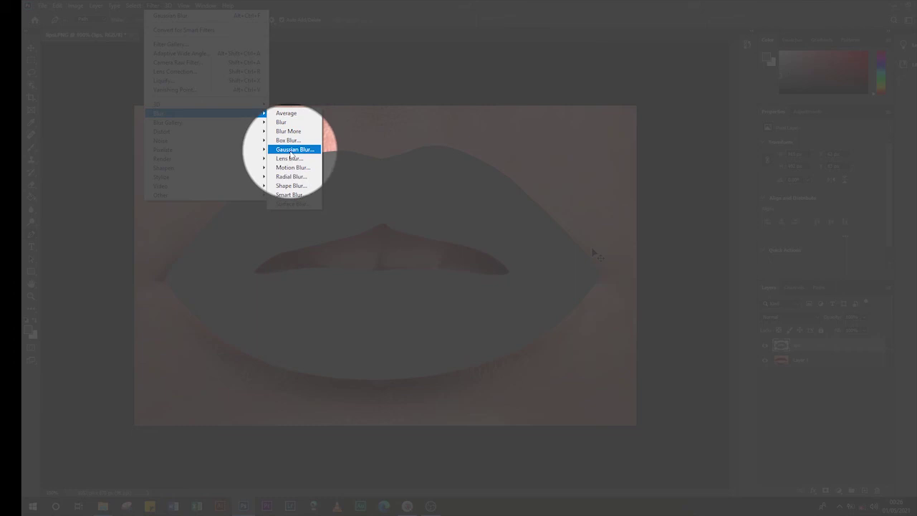
{"action": "left_click", "coordinate": [290, 149]}
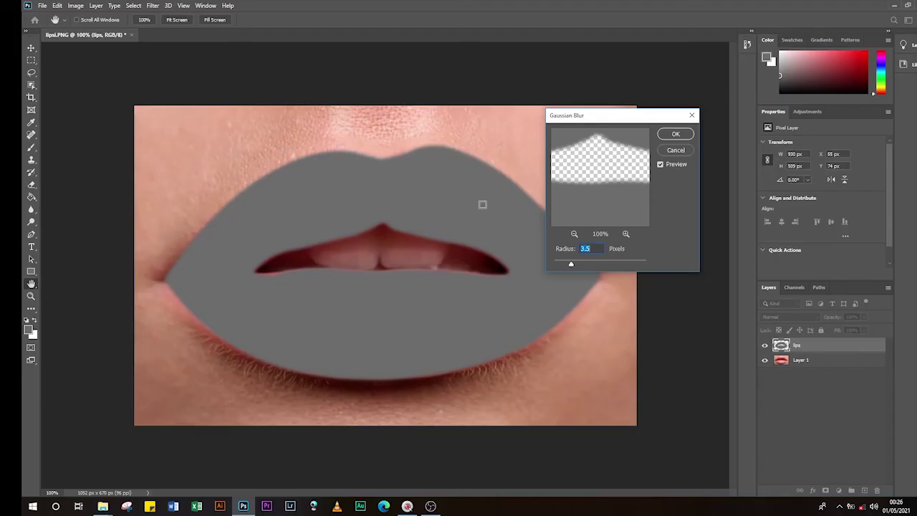
{"action": "left_click_drag", "start_coordinate": [571, 266], "coordinate": [576, 267]}
{"action": "left_click", "coordinate": [577, 266]}
{"action": "left_click", "coordinate": [676, 136]}
{"action": "key", "text": "p"}
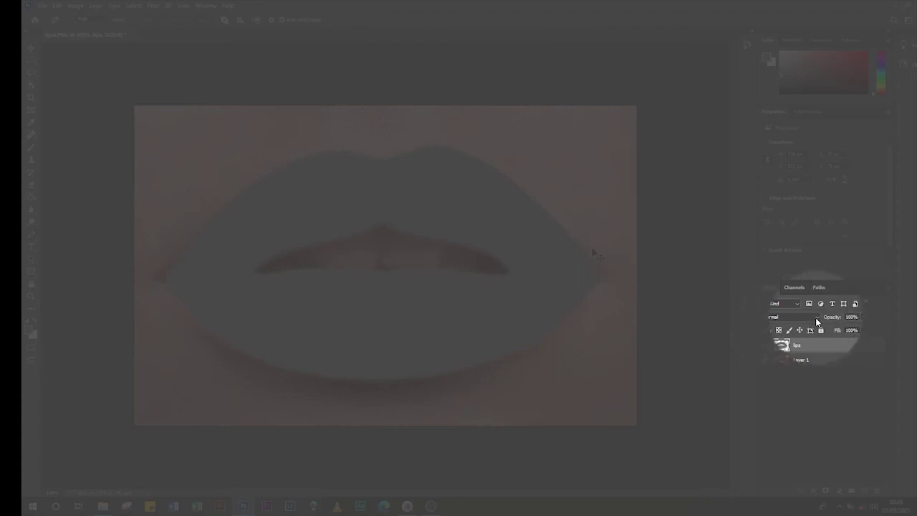
Set the lips layer's blend mode to Soft Light.
{"action": "left_click", "coordinate": [815, 318]}
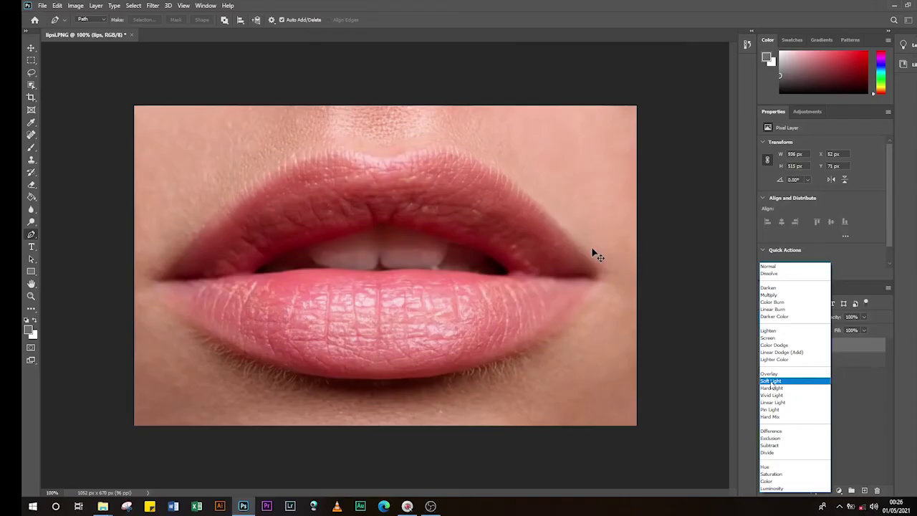
{"action": "left_click", "coordinate": [771, 380]}
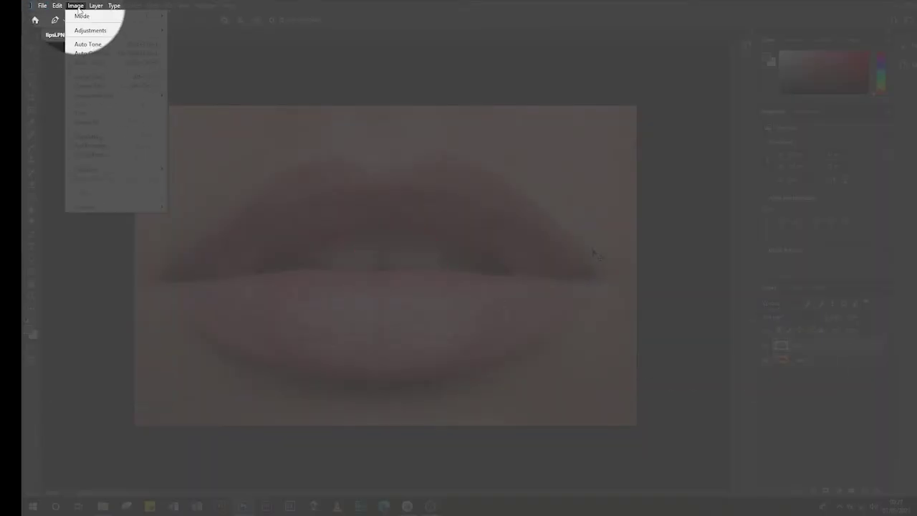
{"action": "mouse_move", "coordinate": [115, 30]}
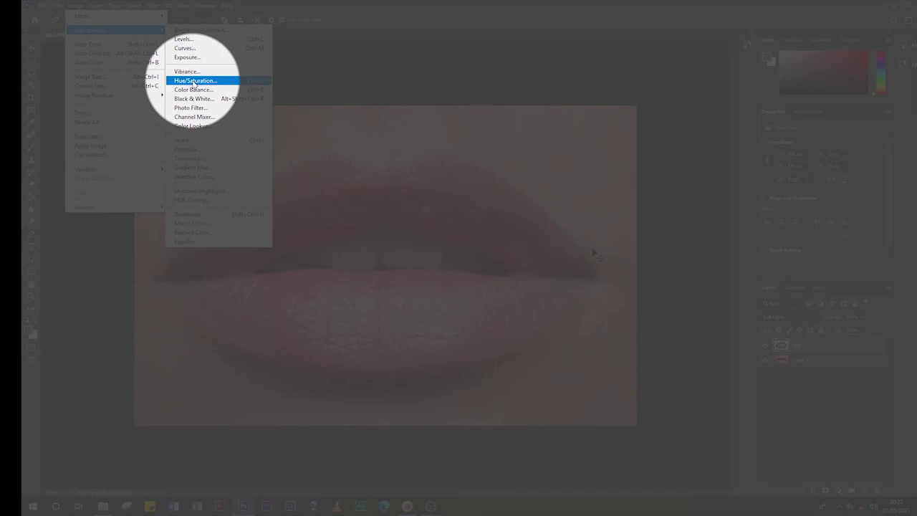
Open Hue/Saturation, move the dialog off the lips, and enable Colorize.
{"action": "left_click", "coordinate": [193, 81]}
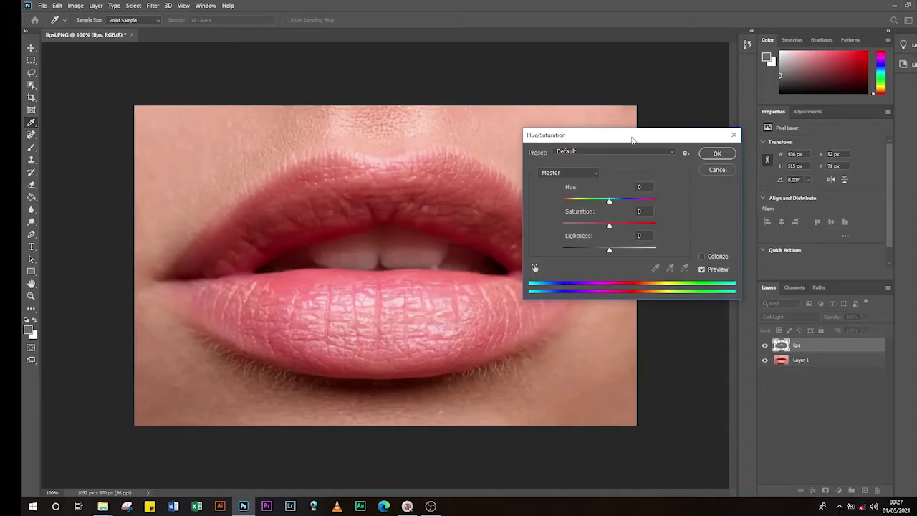
{"action": "left_click_drag", "start_coordinate": [631, 140], "coordinate": [610, 161]}
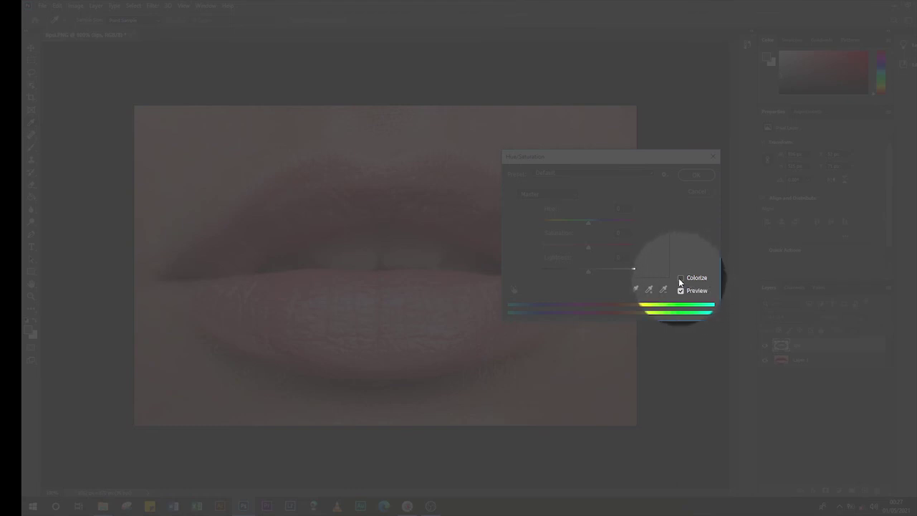
{"action": "left_click", "coordinate": [680, 278]}
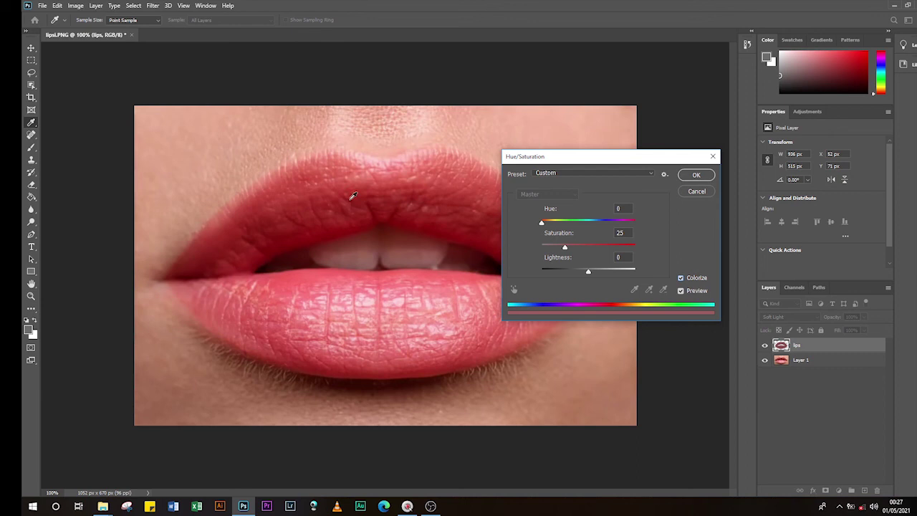
Set the colorize to Hue 343, Saturation +53 and Lightness +14 for vivid pink lips.
{"action": "left_click_drag", "start_coordinate": [565, 248], "coordinate": [575, 248]}
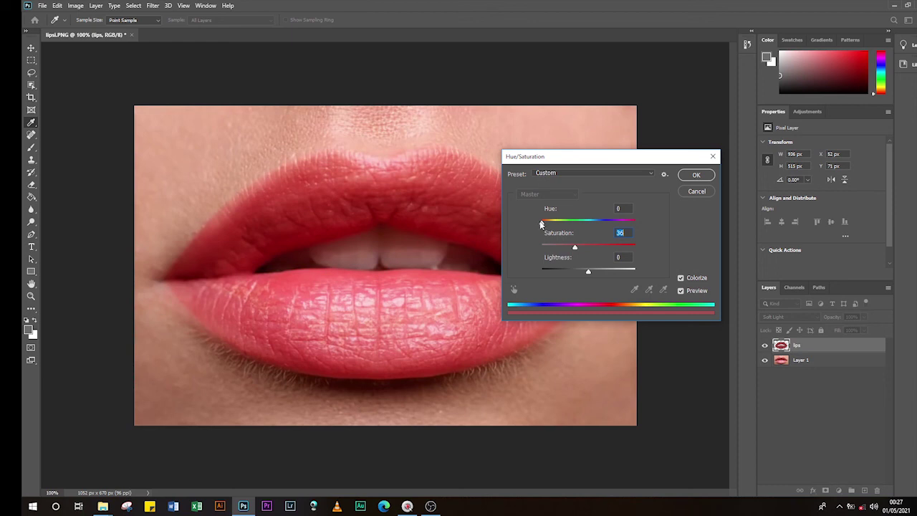
{"action": "left_click_drag", "start_coordinate": [542, 224], "coordinate": [640, 224]}
{"action": "left_click_drag", "start_coordinate": [576, 247], "coordinate": [592, 248]}
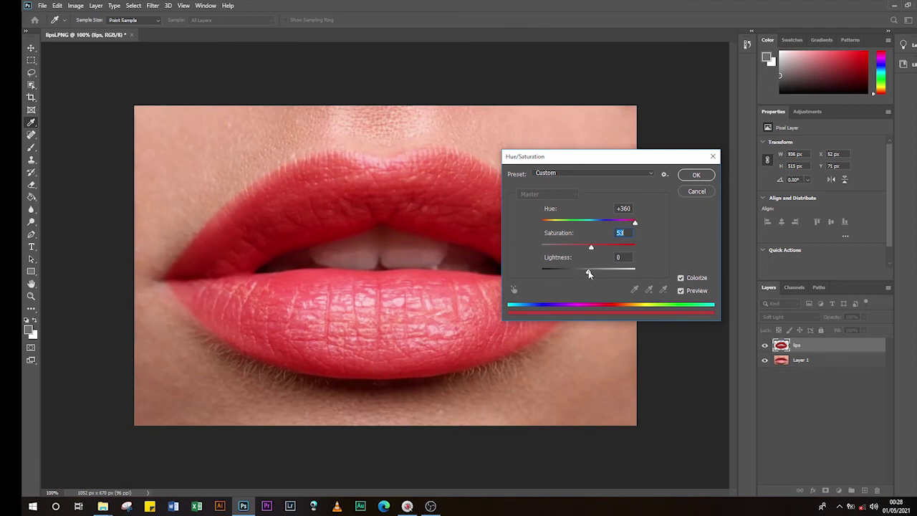
{"action": "left_click", "coordinate": [588, 275]}
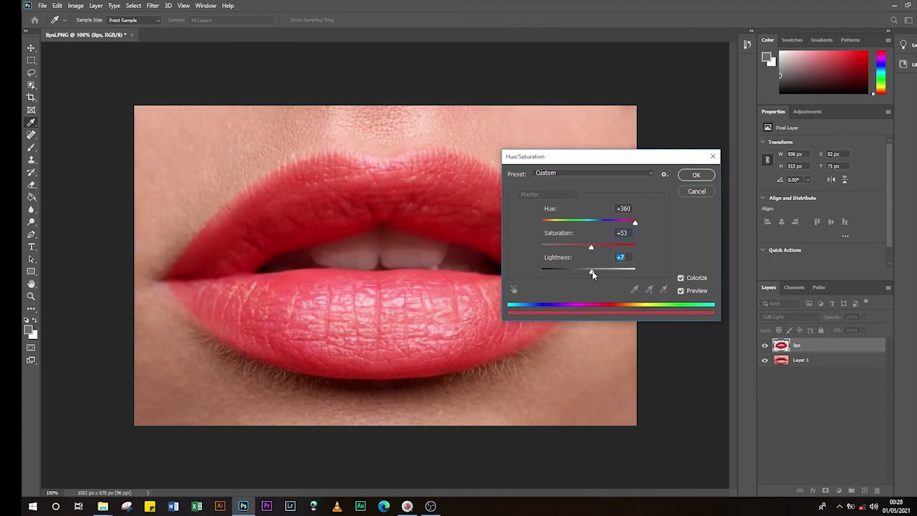
{"action": "left_click_drag", "start_coordinate": [588, 275], "coordinate": [594, 272]}
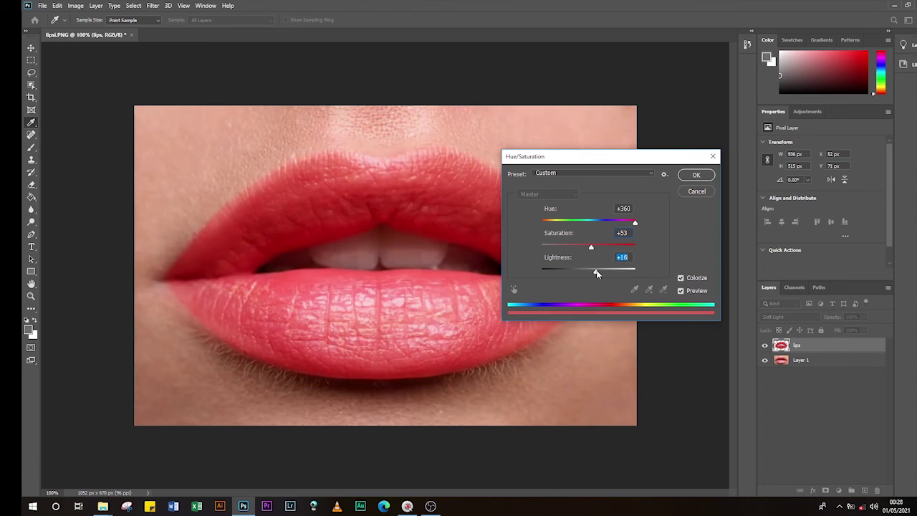
{"action": "left_click_drag", "start_coordinate": [634, 224], "coordinate": [630, 224]}
Apply the pink colorize to the lips layer, then toggle its visibility to compare before and after.
{"action": "left_click", "coordinate": [696, 176]}
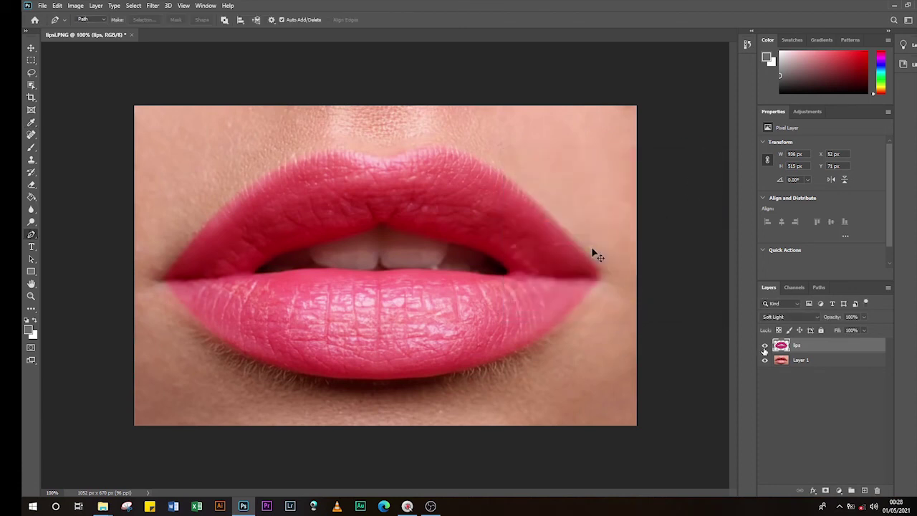
{"action": "left_click", "coordinate": [765, 346]}
{"action": "left_click", "coordinate": [763, 346]}
{"action": "left_click", "coordinate": [763, 346]}
{"action": "left_click", "coordinate": [764, 346]}
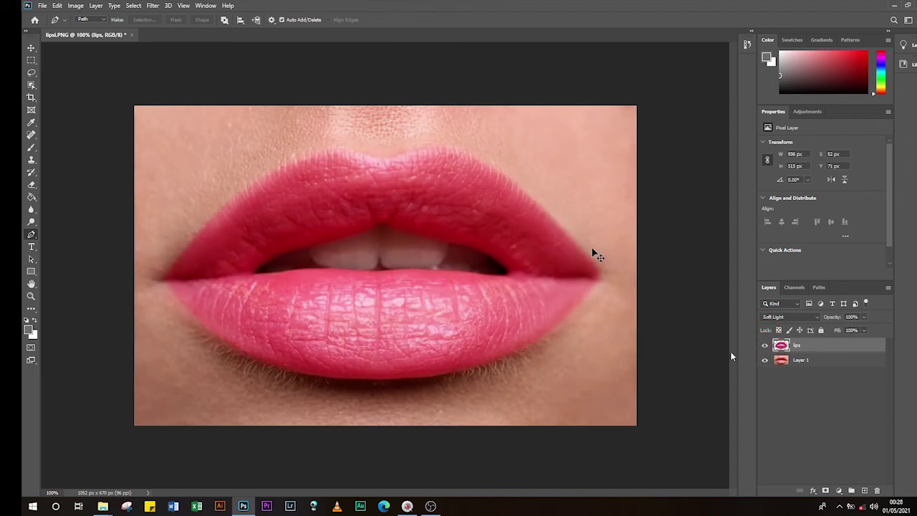